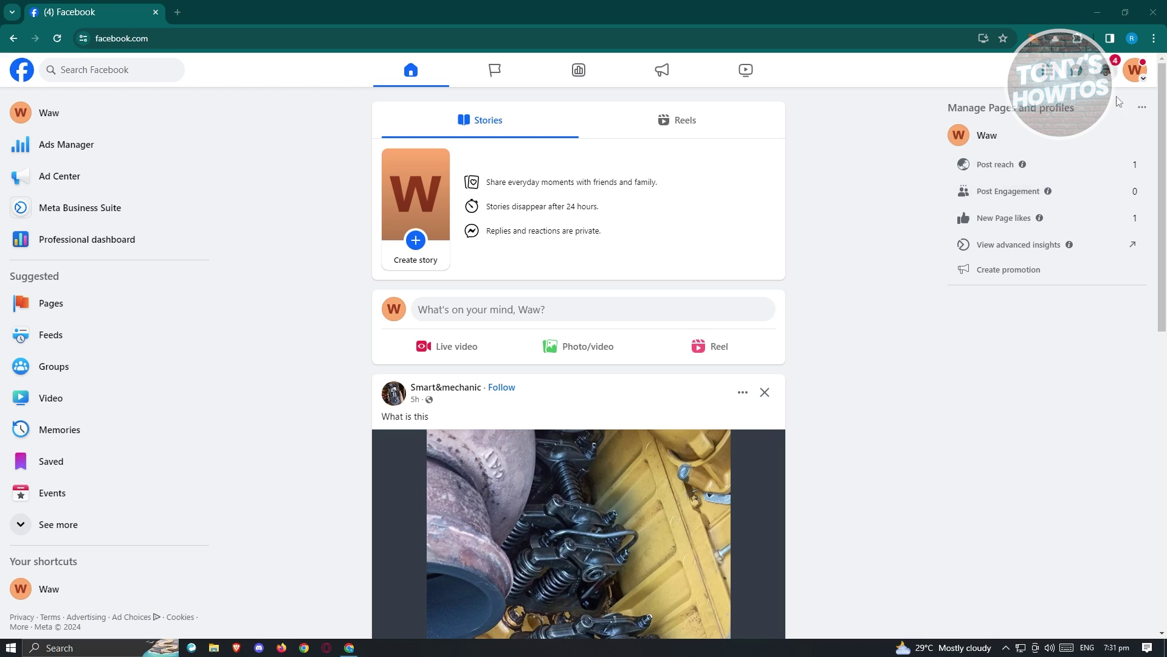
Step: From the account menu, reach the Waw page's access settings and view its Page Status
click(1135, 71)
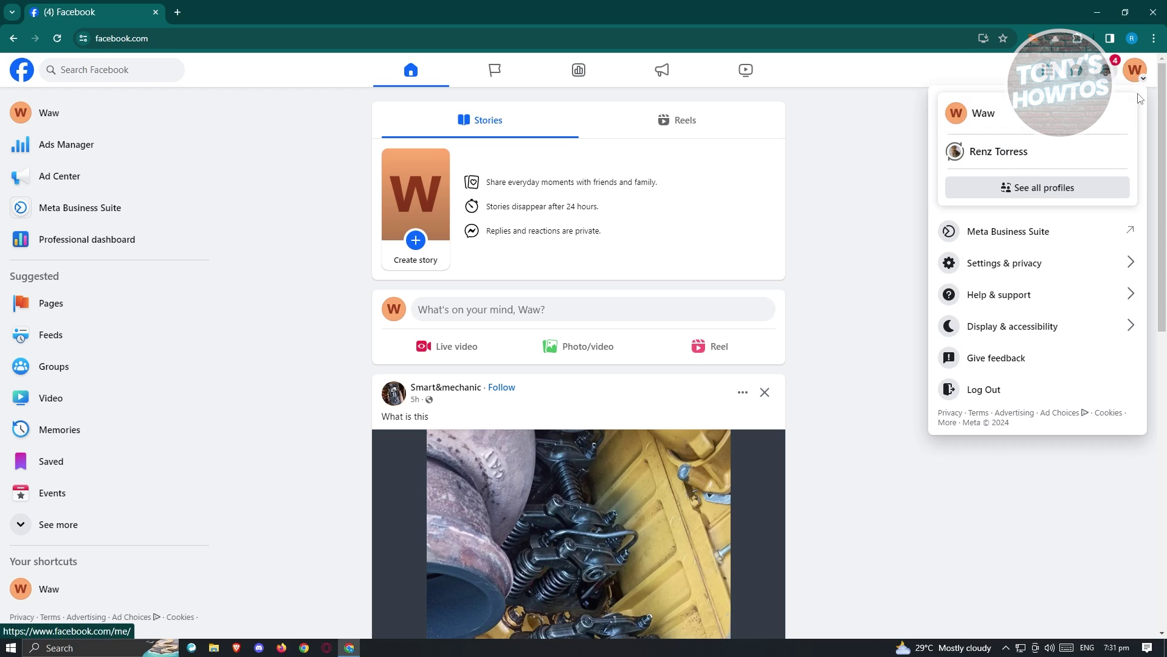
click(1011, 277)
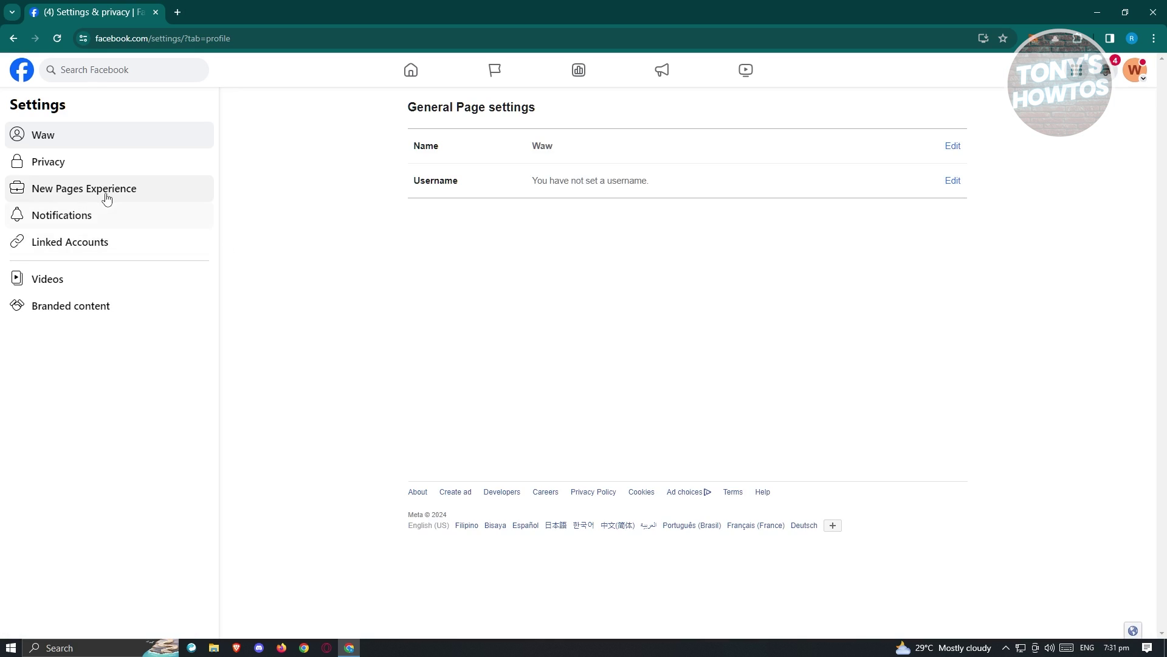
click(102, 195)
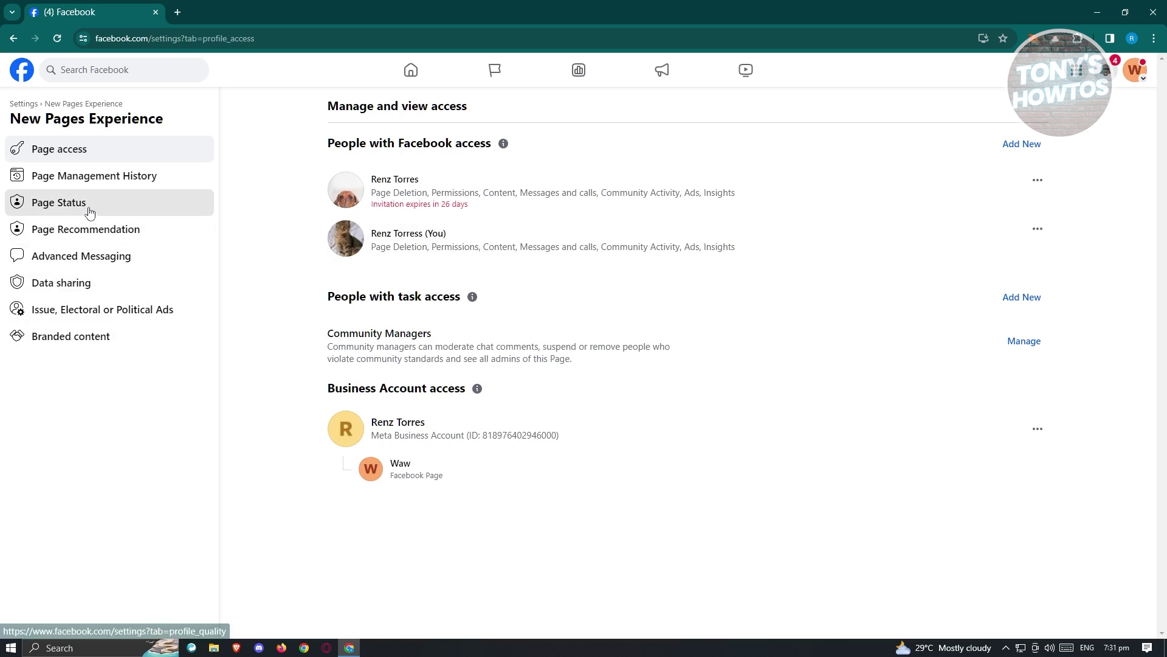
click(87, 208)
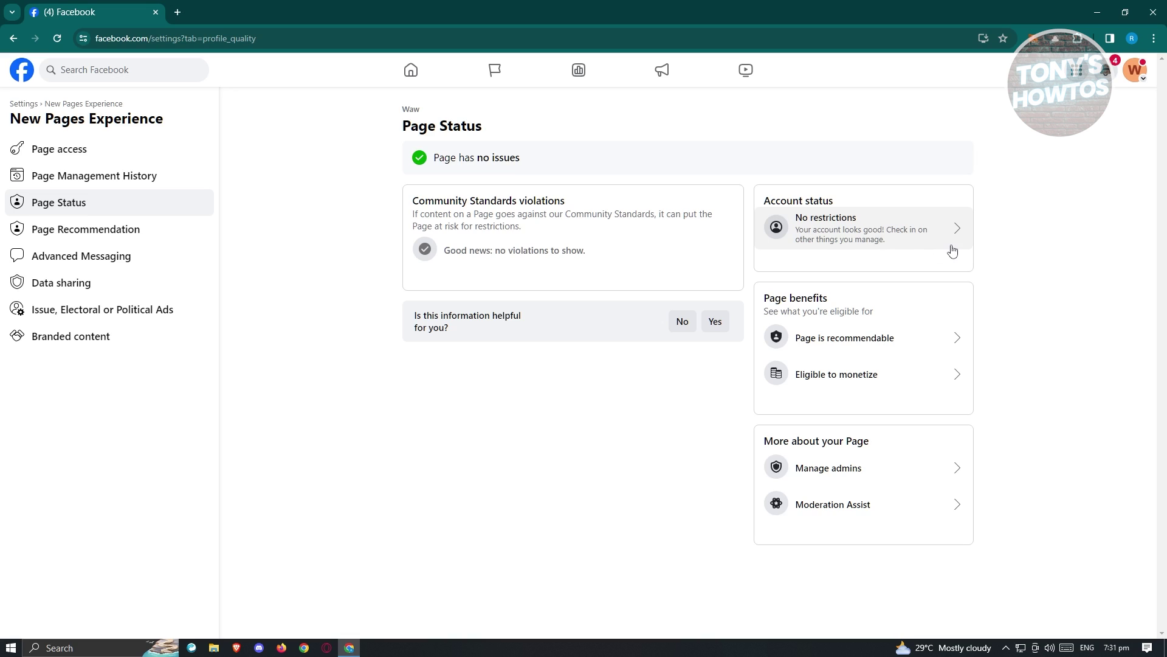
Step: Check the Waw page's 'No restrictions' account status, bringing up the profile switch prompt
click(864, 239)
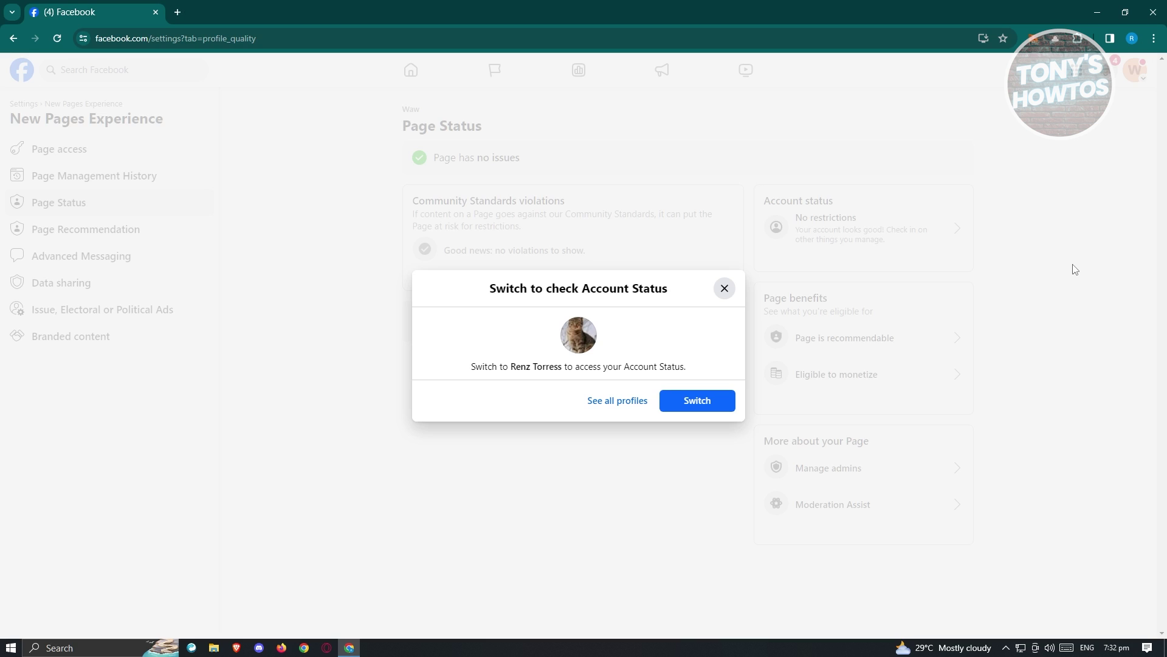
click(724, 289)
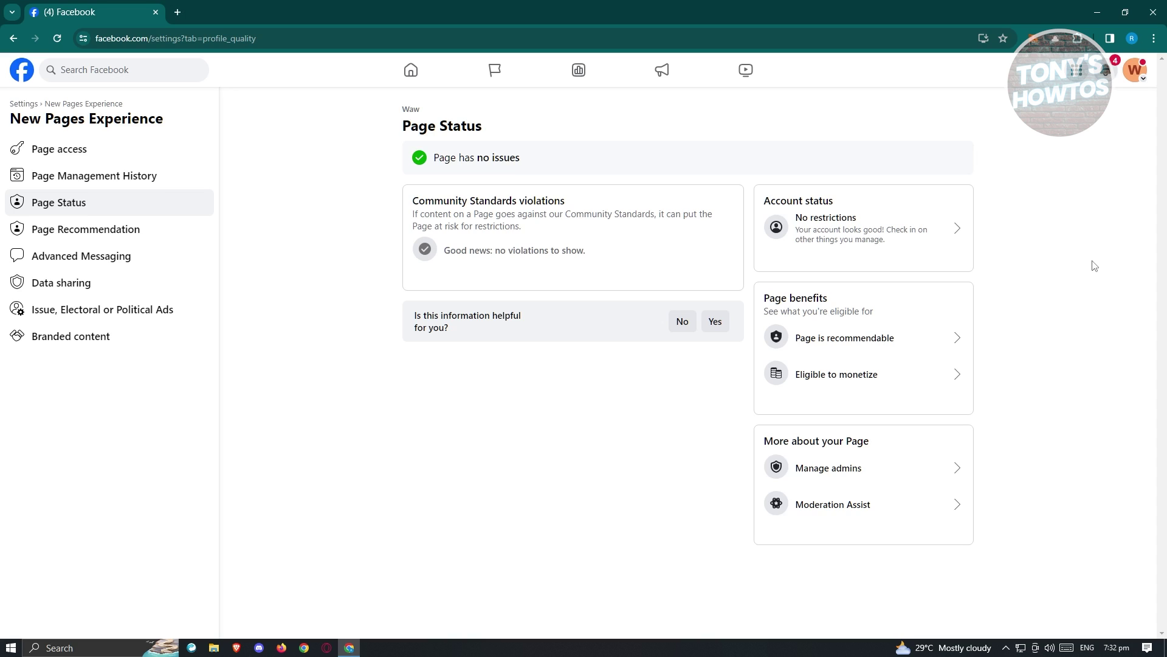
Step: Close the 'Switch to check Account Status' prompt and go back to the home feed
click(19, 75)
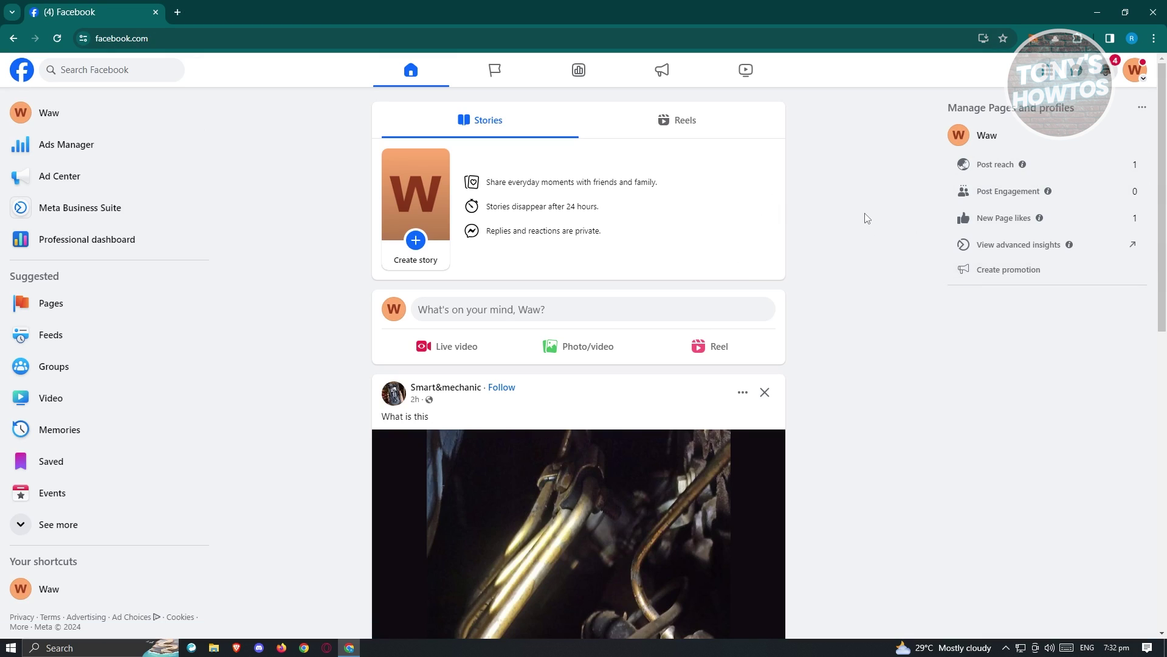
Step: Switch from the Waw page to the Renz Torress profile and view managed Pages
click(1138, 73)
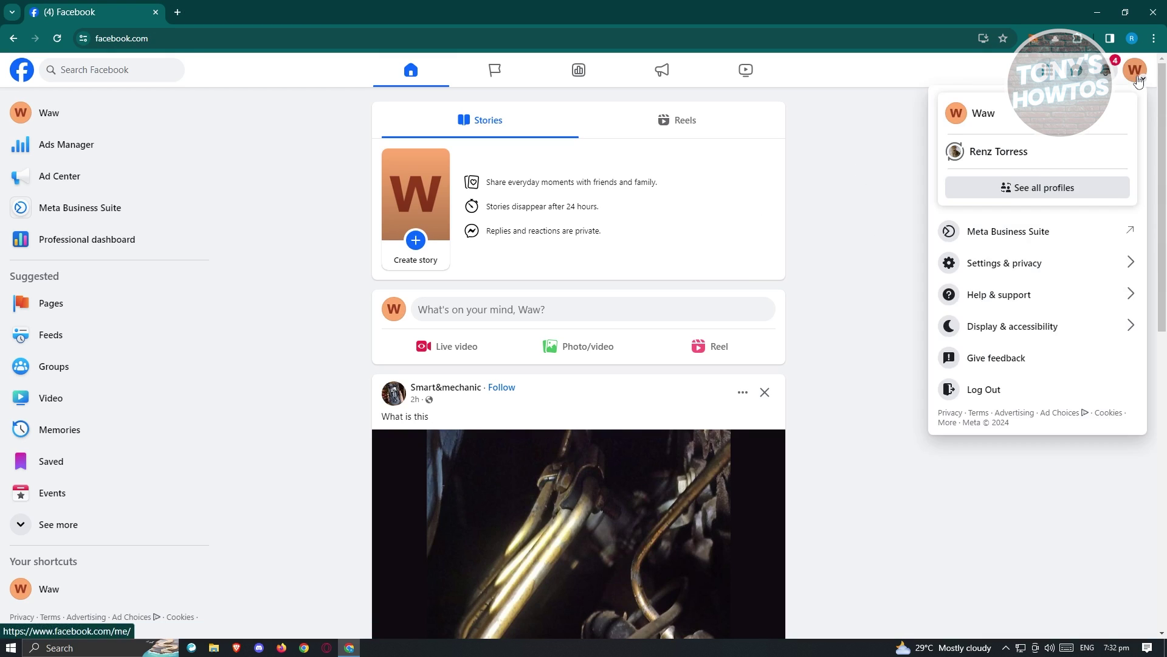
click(999, 154)
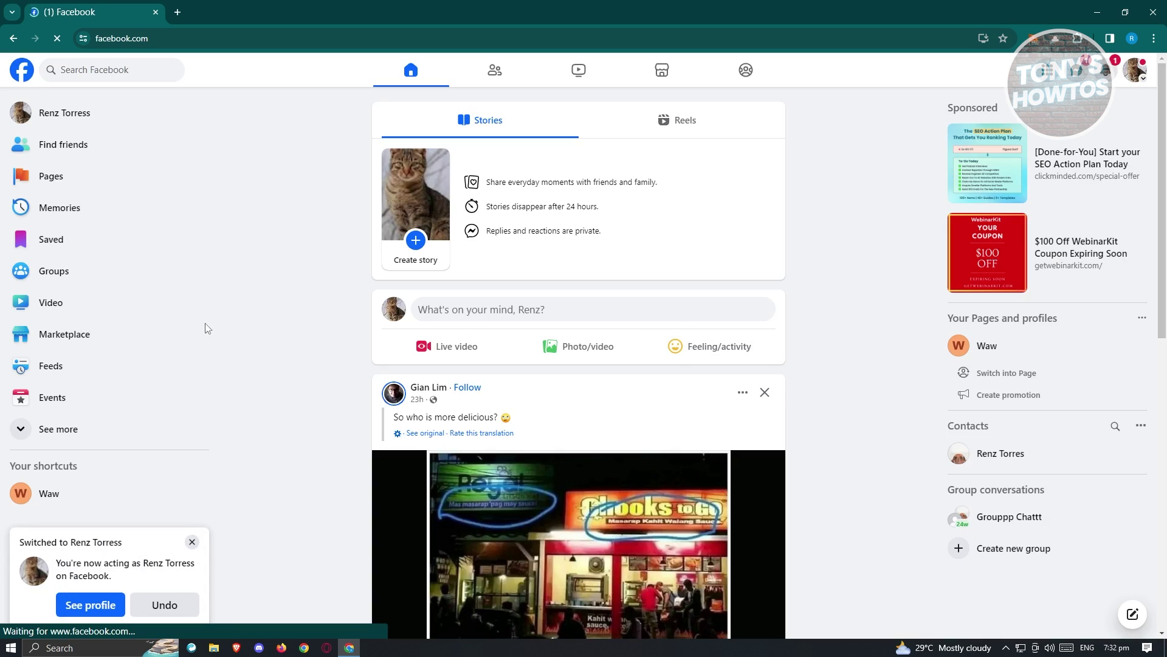
click(60, 178)
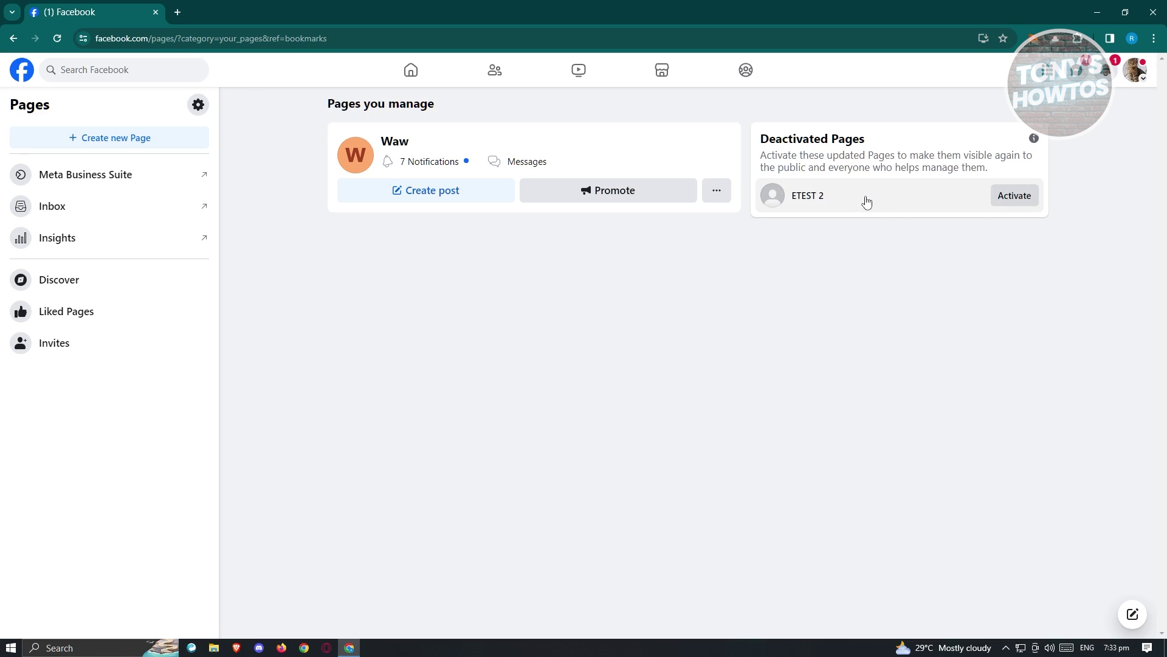
Step: Activate ETEST 2 from the Deactivated Pages list
click(1020, 203)
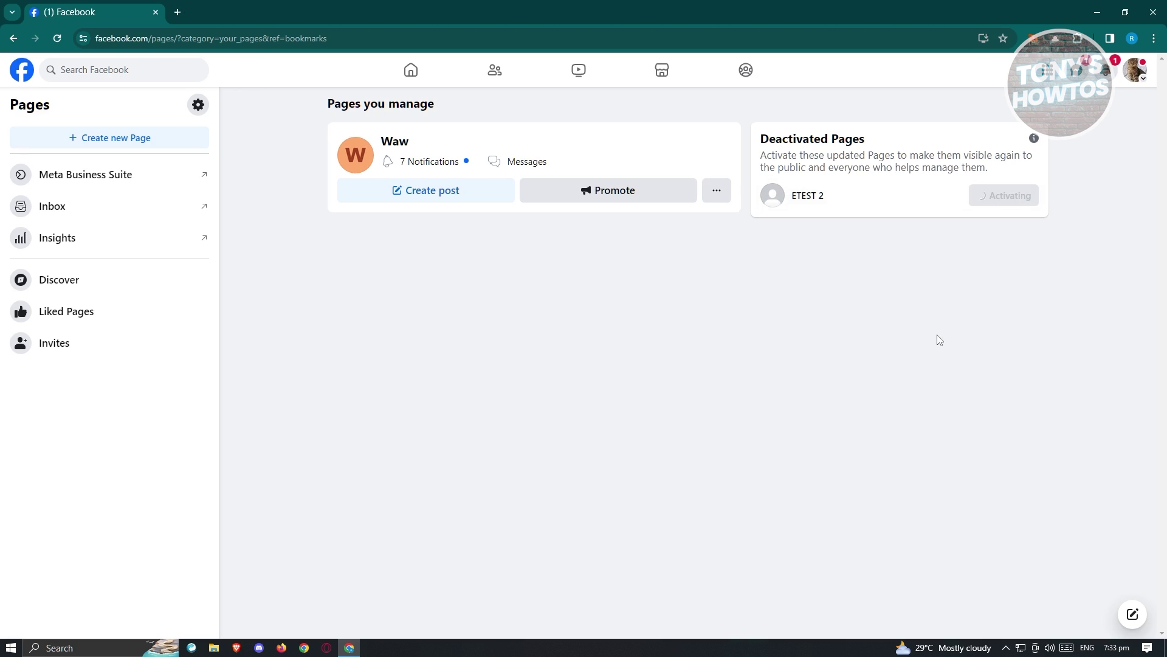